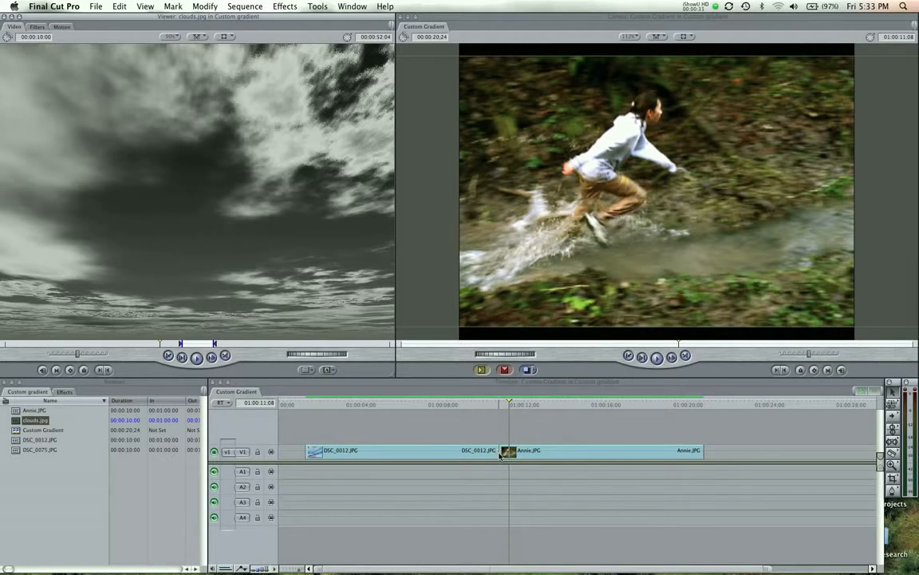
Play across the cut from DSC_0012.JPG into Annie.JPG and select that edit point.
{"action": "left_click_drag", "start_coordinate": [466, 411], "coordinate": [458, 408]}
{"action": "key", "text": "space"}
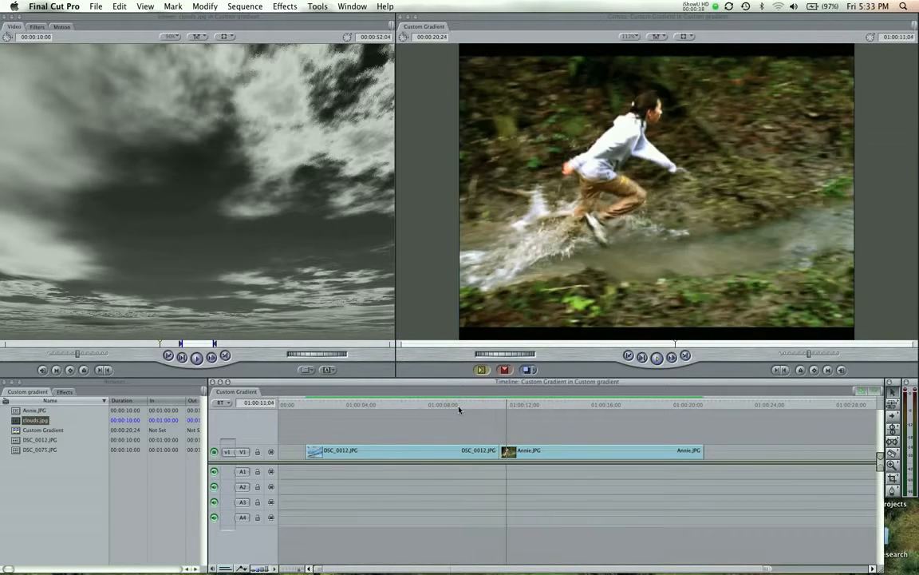
{"action": "left_click", "coordinate": [509, 405]}
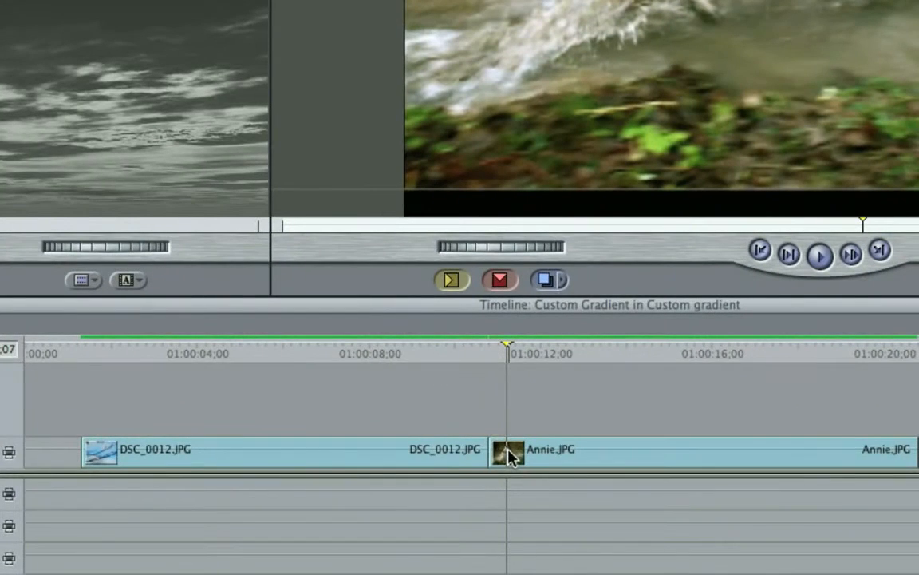
{"action": "left_click", "coordinate": [489, 452]}
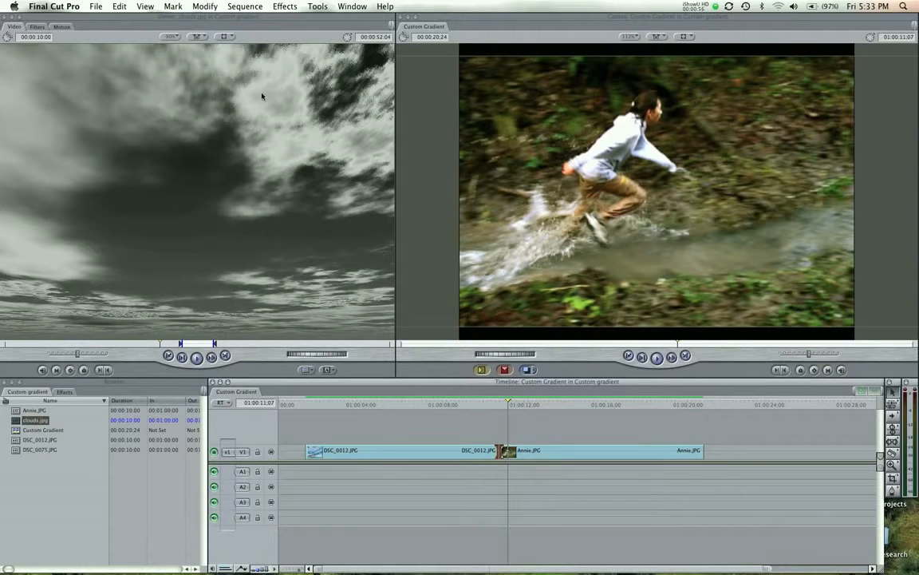
Apply the Wipe > Gradient Wipe video transition to the selected edit.
{"action": "left_click", "coordinate": [286, 7]}
{"action": "mouse_move", "coordinate": [298, 45]}
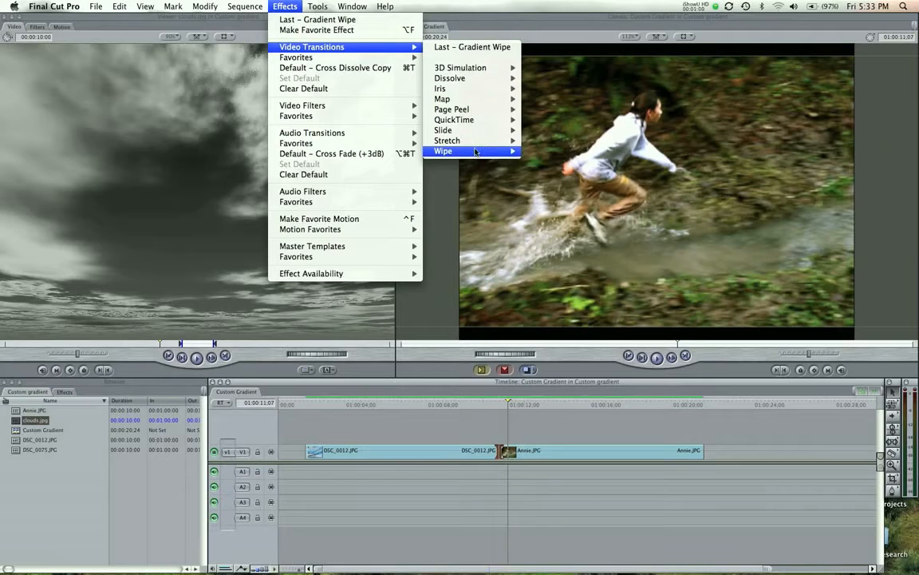
{"action": "mouse_move", "coordinate": [476, 151]}
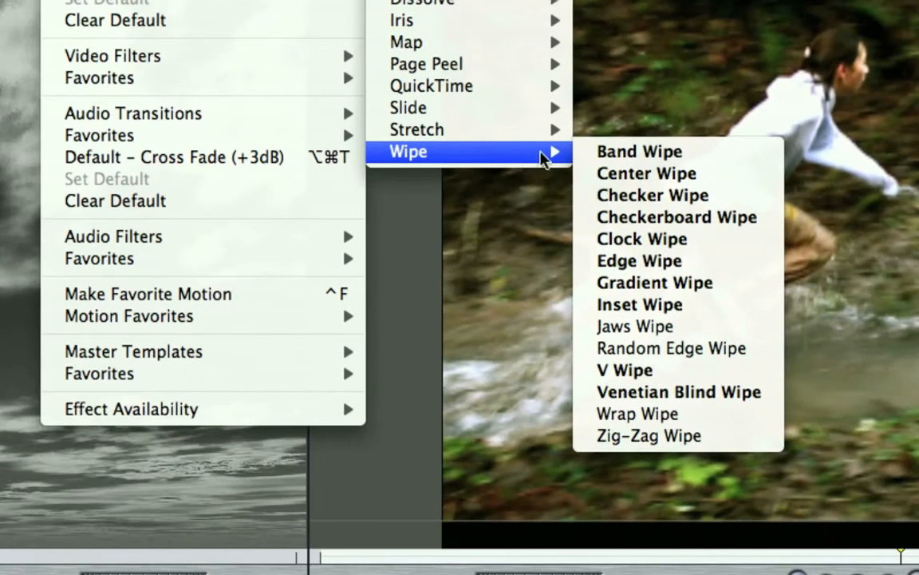
{"action": "left_click", "coordinate": [693, 283]}
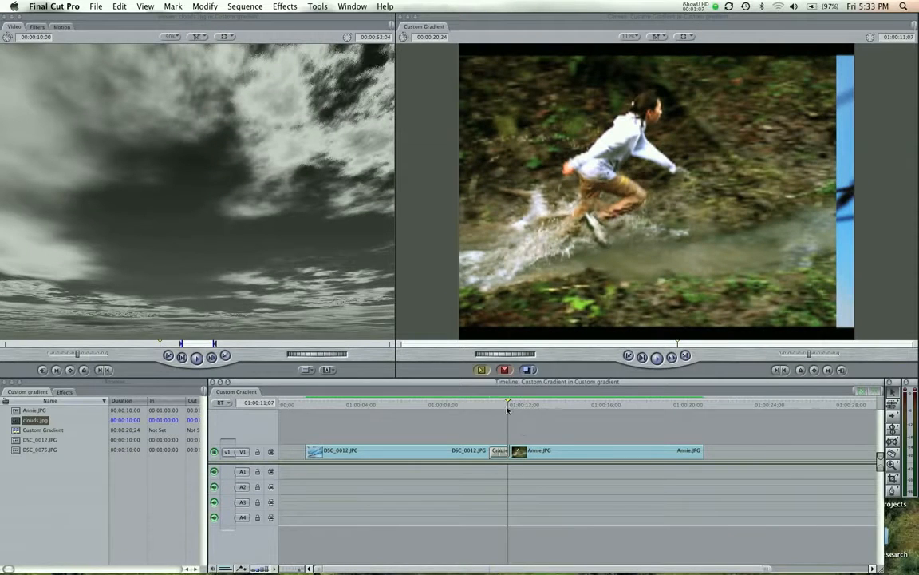
Scrub and play the new Gradient Wipe into Annie.JPG, then select the transition.
{"action": "mouse_move", "coordinate": [507, 408]}
{"action": "left_mouse_down"}
{"action": "mouse_move", "coordinate": [406, 407]}
{"action": "mouse_move", "coordinate": [523, 421]}
{"action": "mouse_move", "coordinate": [485, 415]}
{"action": "mouse_move", "coordinate": [495, 415]}
{"action": "left_mouse_up"}
{"action": "key", "text": "space"}
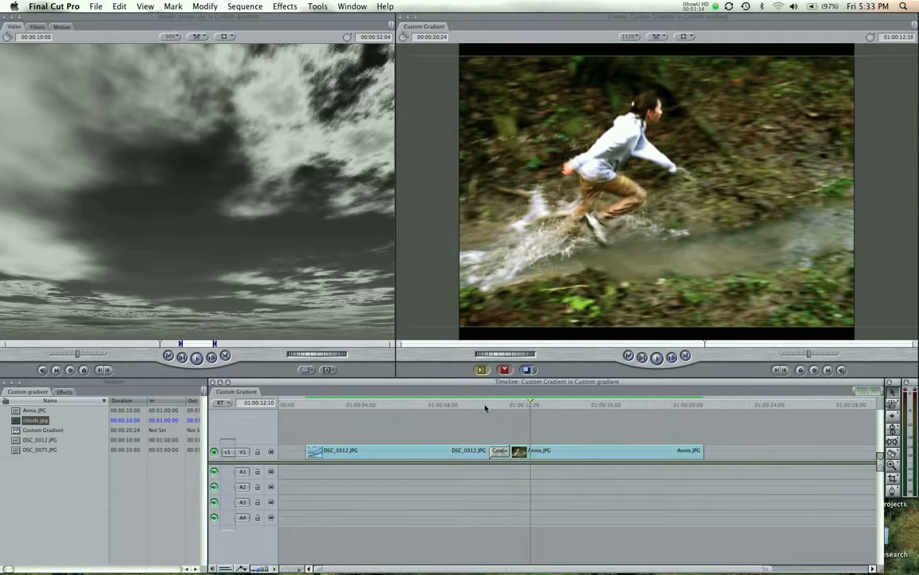
{"action": "left_click", "coordinate": [485, 405]}
{"action": "key", "text": "space"}
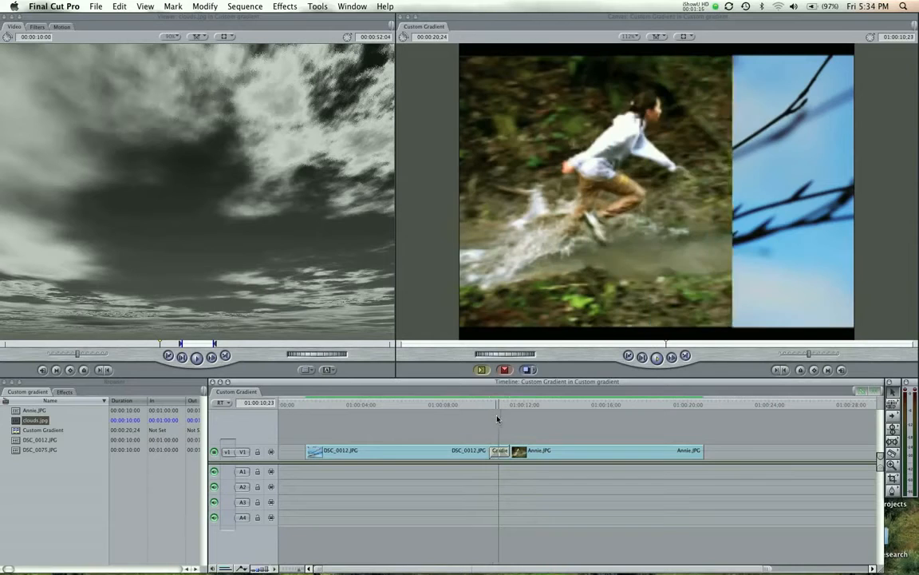
{"action": "left_click", "coordinate": [501, 451]}
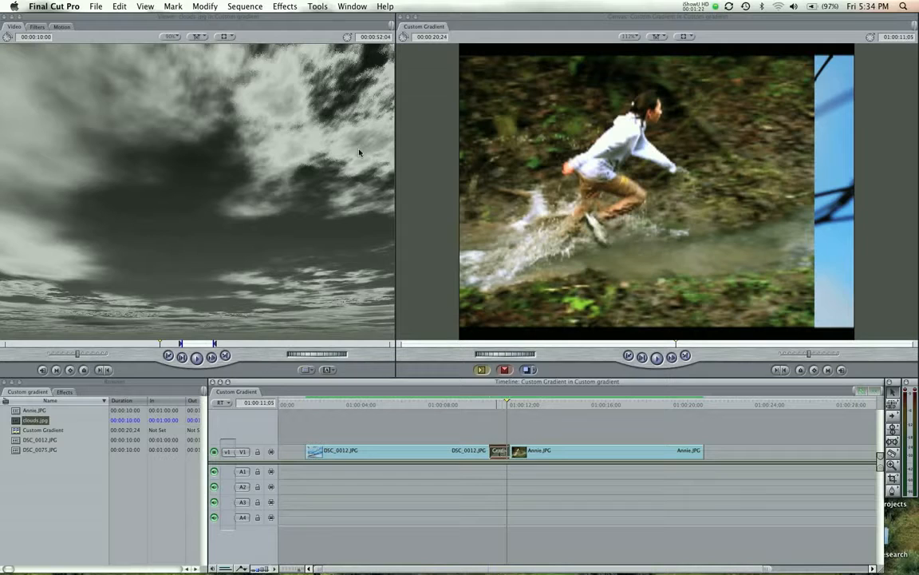
Load clouds.jpg from the Browser into the Gradient Wipe's gradient well and render the transition.
{"action": "double_click", "coordinate": [504, 452]}
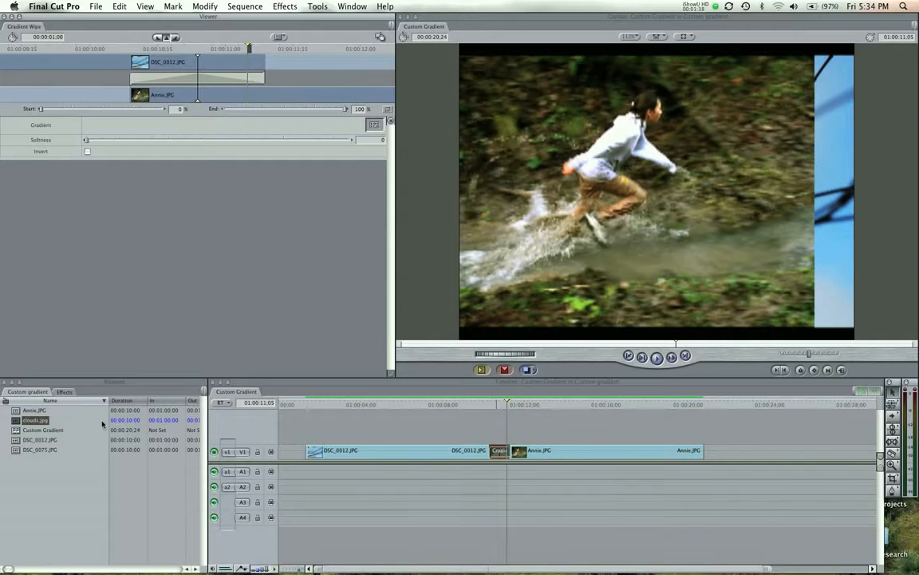
{"action": "left_click_drag", "start_coordinate": [35, 421], "coordinate": [371, 127]}
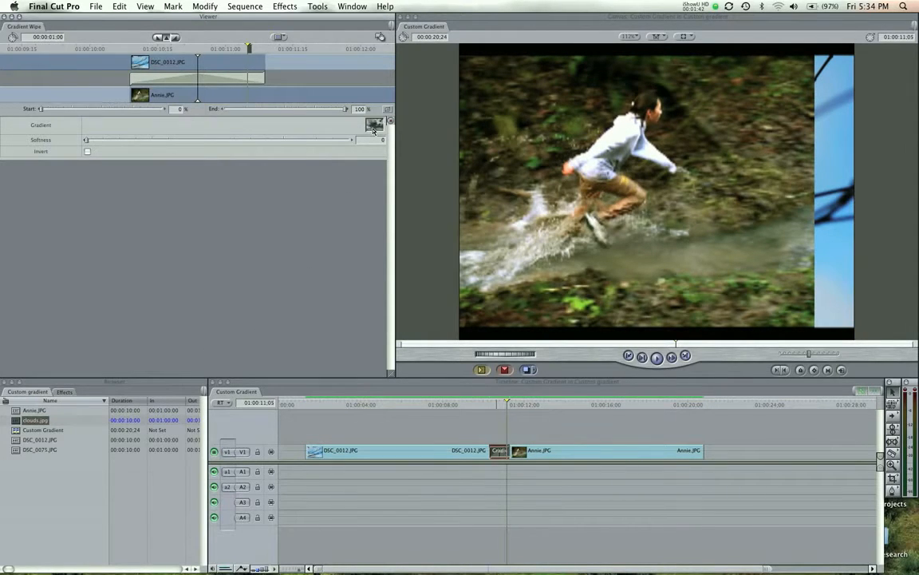
{"action": "left_click", "coordinate": [501, 407]}
{"action": "left_click_drag", "start_coordinate": [499, 407], "coordinate": [490, 407]}
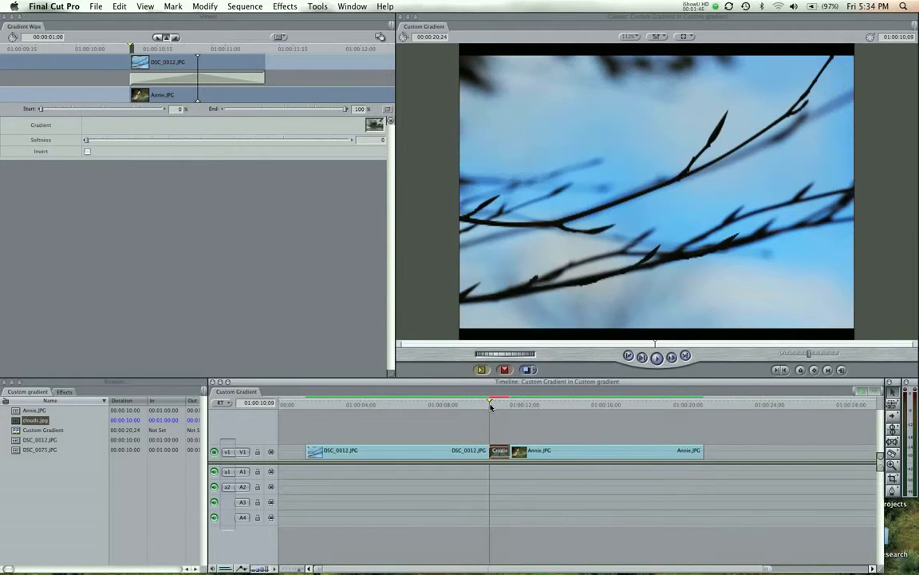
{"action": "key", "text": "super+r"}
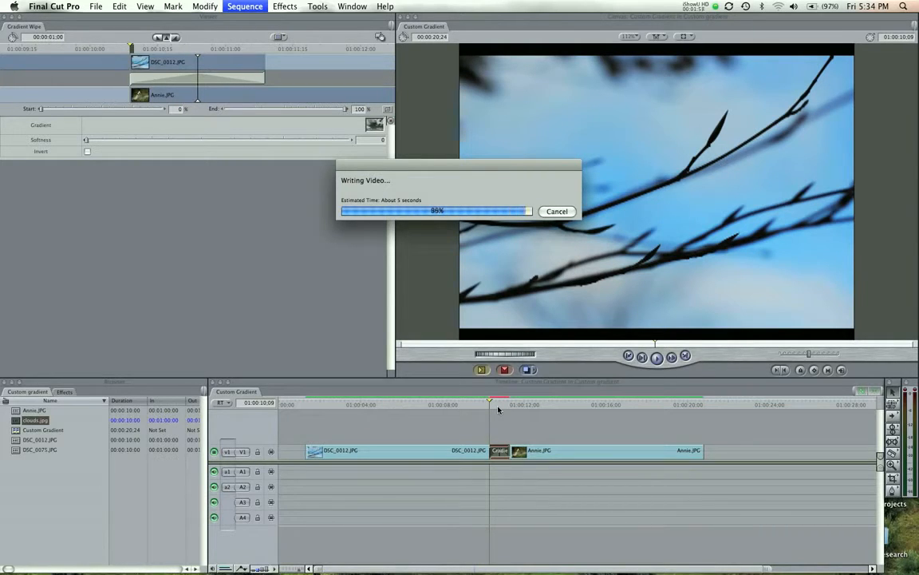
Replay the cloud-shaped wipe and park mid-transition to judge its edges.
{"action": "left_click", "coordinate": [486, 405]}
{"action": "key", "text": "space"}
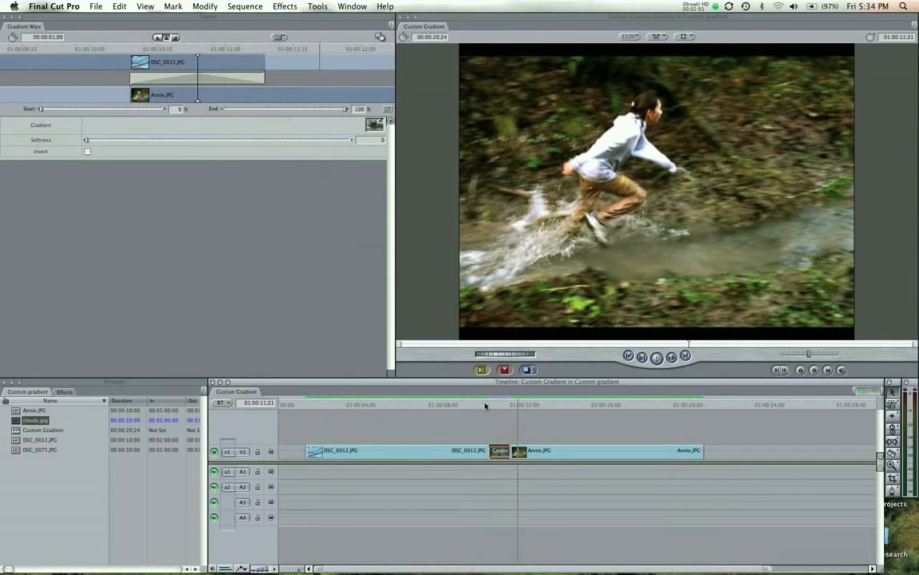
{"action": "key", "text": "space"}
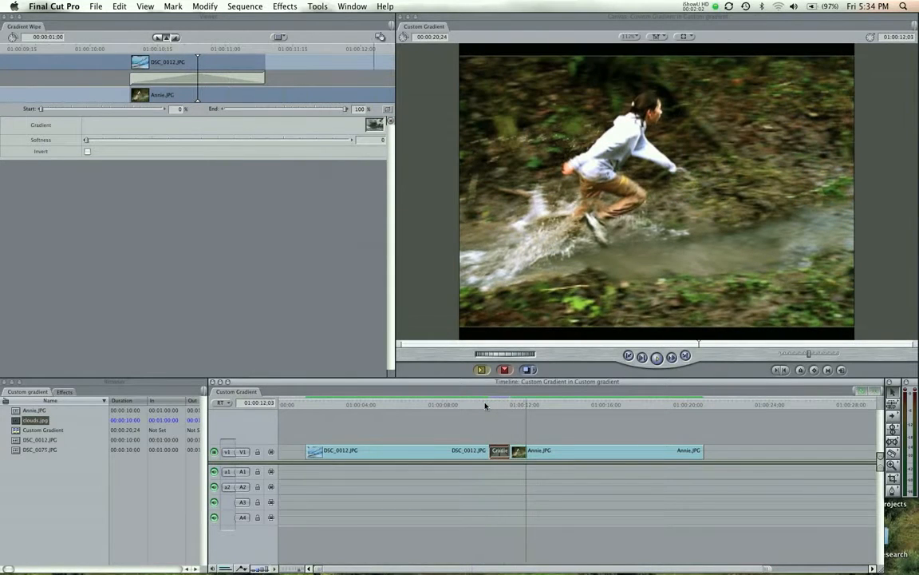
{"action": "left_click", "coordinate": [486, 405]}
{"action": "key", "text": "space"}
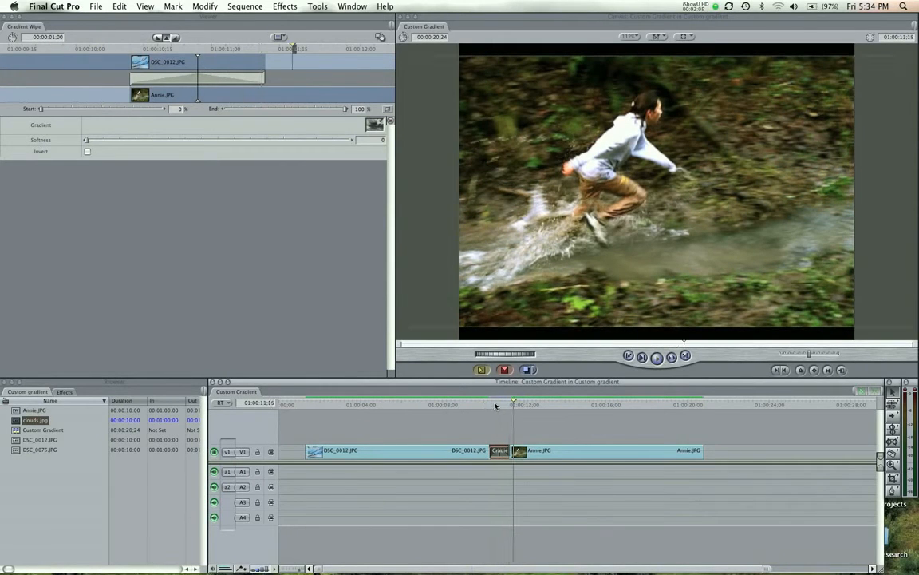
{"action": "left_click", "coordinate": [498, 406]}
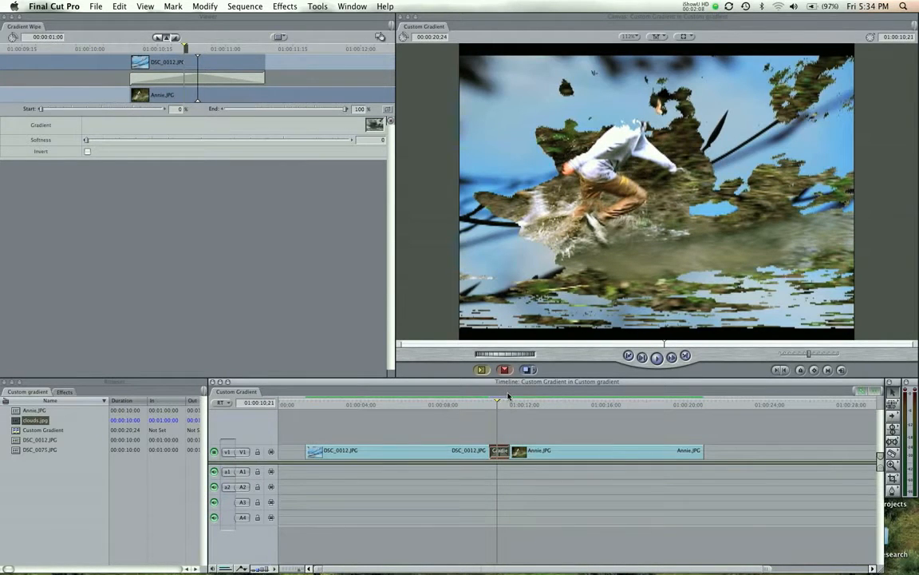
Set the Gradient Wipe's Softness to 39.
{"action": "double_click", "coordinate": [505, 448]}
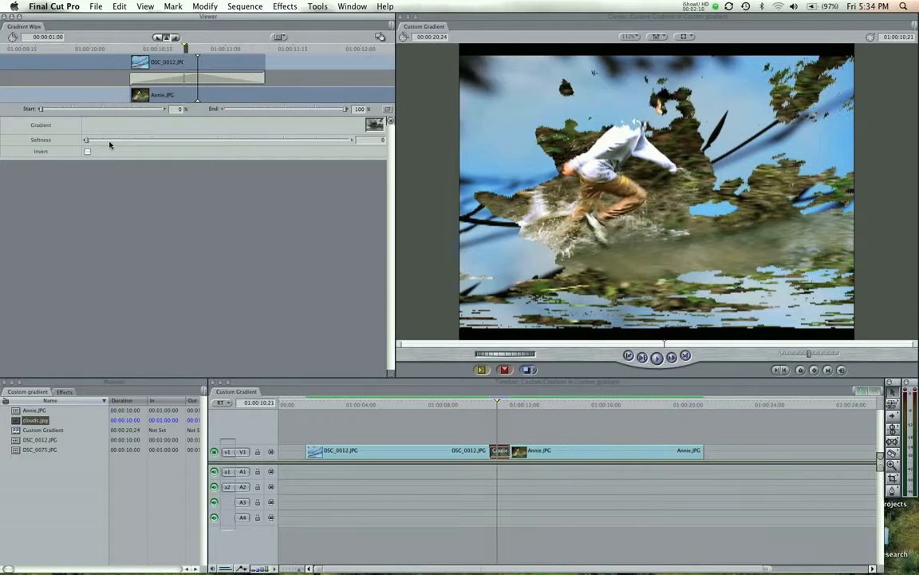
{"action": "left_click_drag", "start_coordinate": [87, 141], "coordinate": [205, 146]}
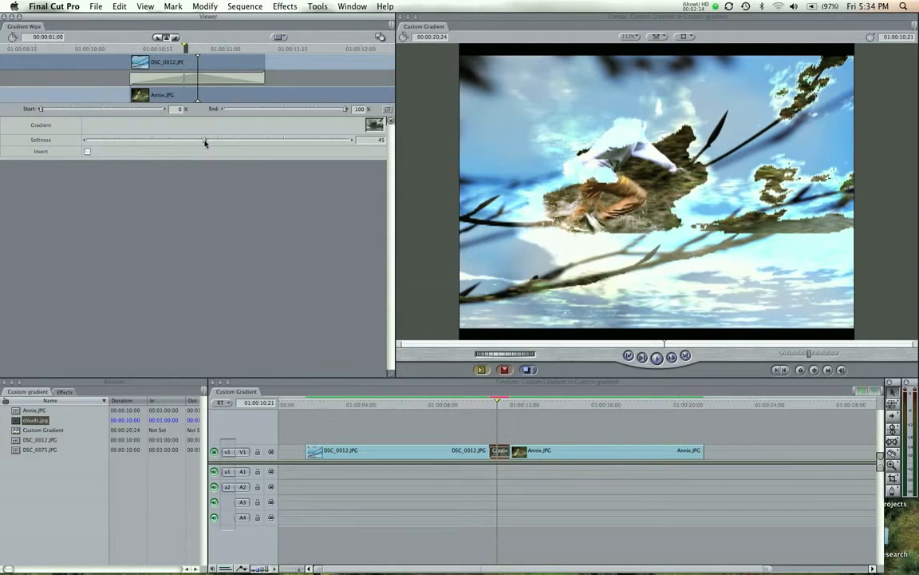
{"action": "left_click", "coordinate": [191, 142]}
{"action": "left_click_drag", "start_coordinate": [191, 142], "coordinate": [190, 143]}
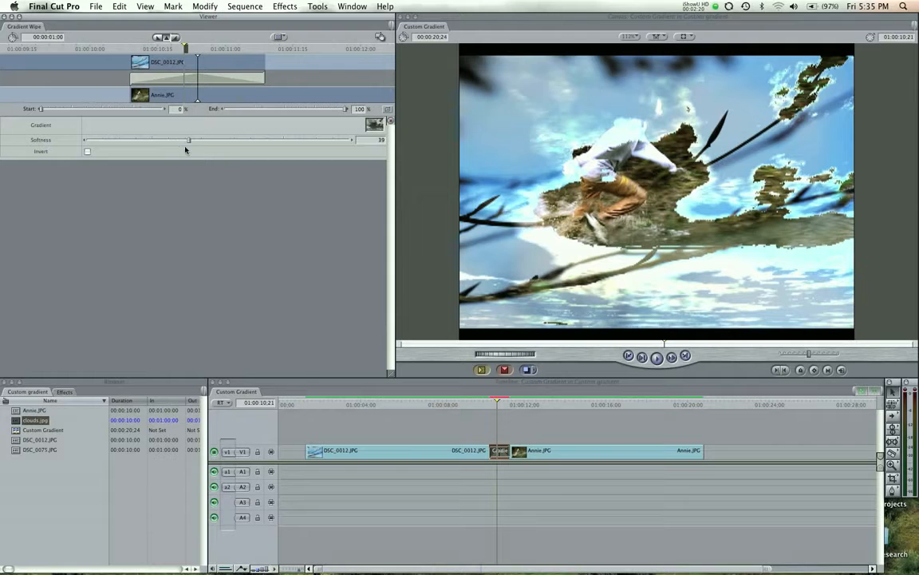
{"action": "left_click", "coordinate": [48, 38]}
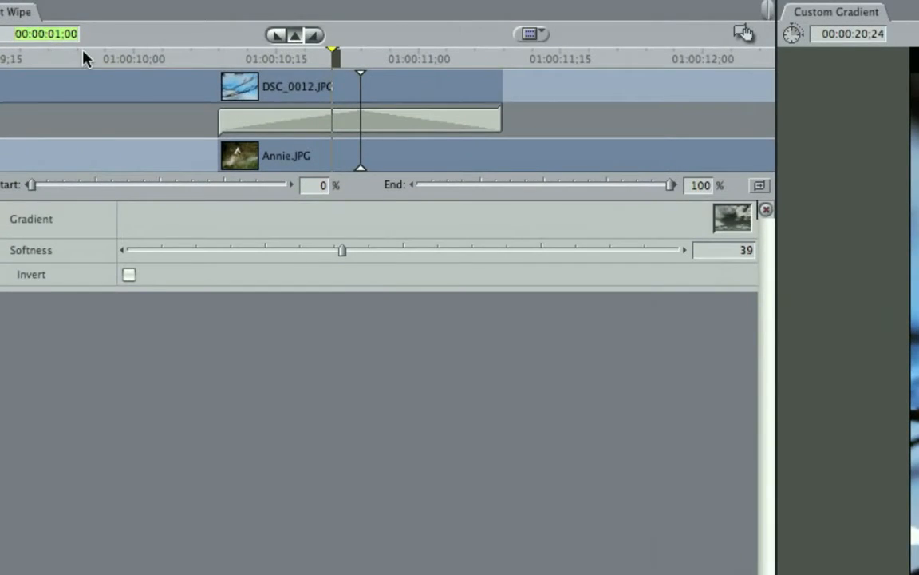
Set the transition duration to 300 (3 seconds) and render it.
{"action": "type", "text": "300"}
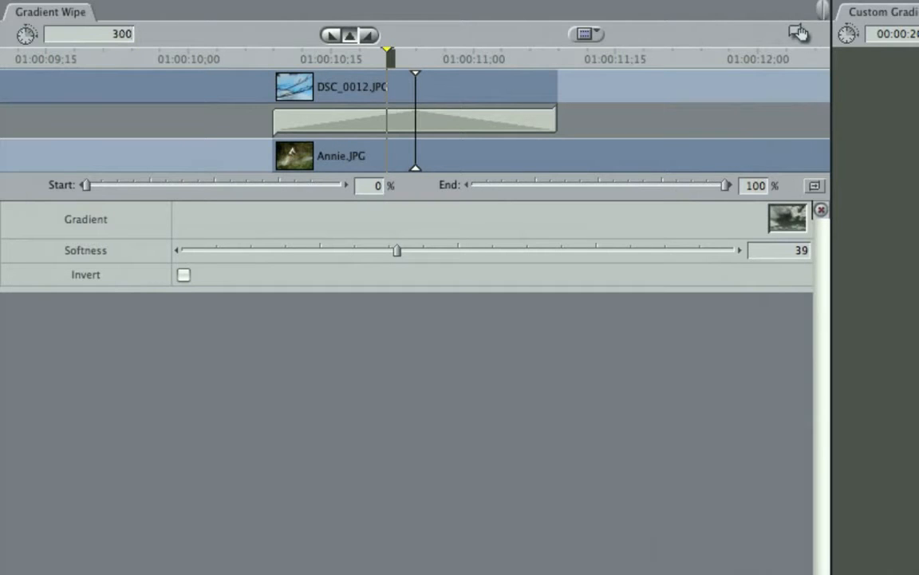
{"action": "key", "text": "Return"}
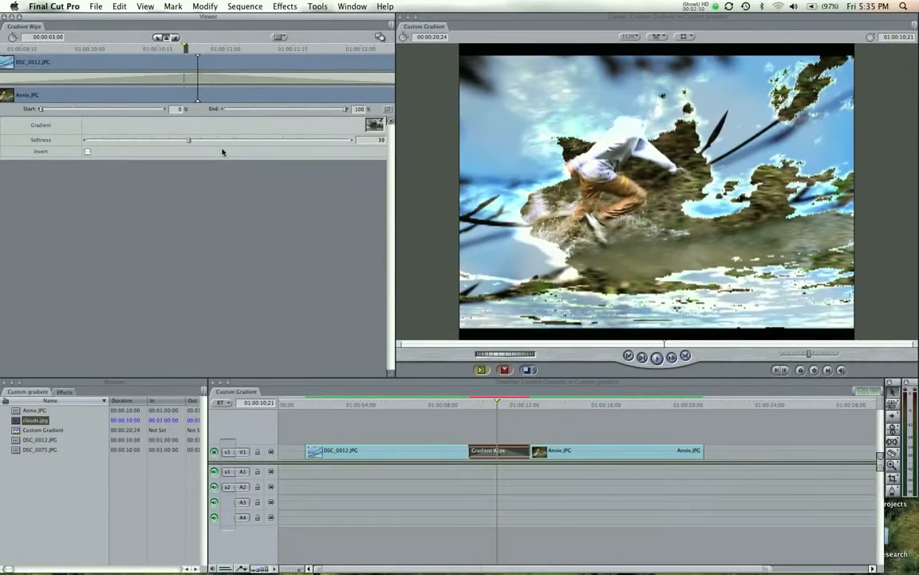
{"action": "key", "text": "super+r"}
{"action": "left_click", "coordinate": [461, 405]}
{"action": "key", "text": "space"}
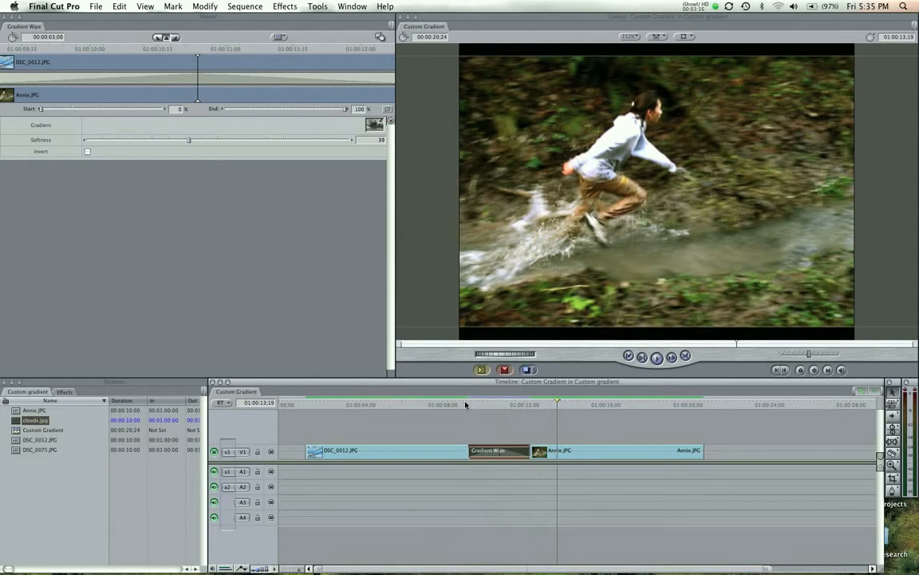
{"action": "left_click", "coordinate": [31, 432]}
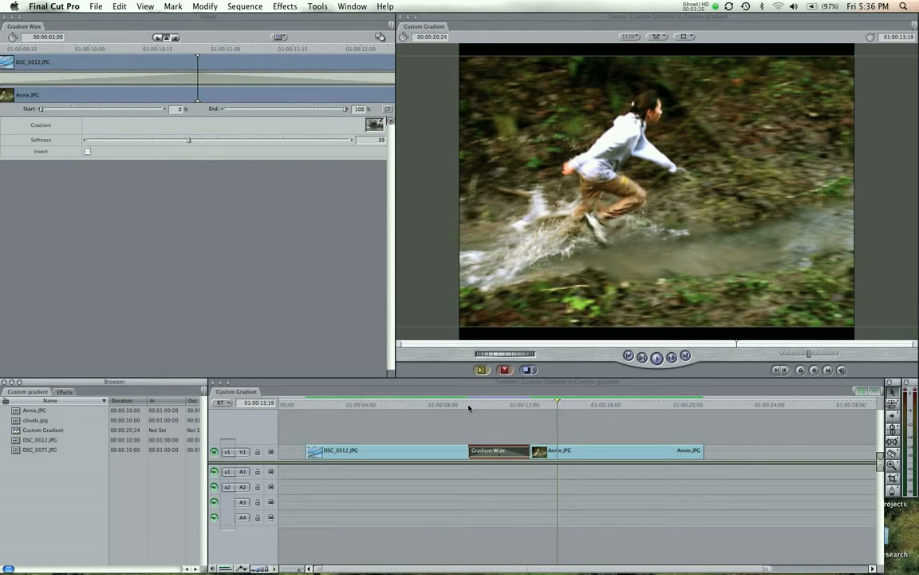
{"action": "left_click_drag", "start_coordinate": [468, 408], "coordinate": [498, 407]}
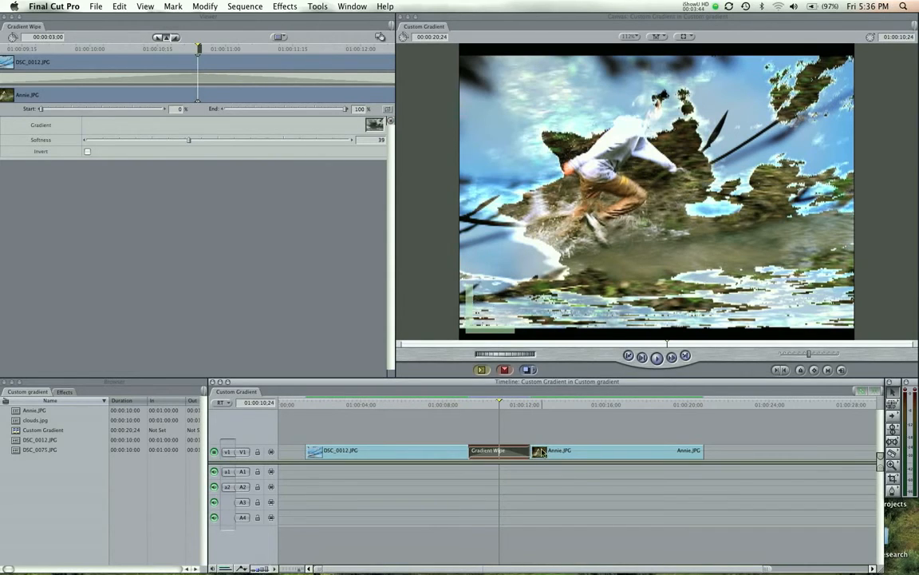
{"action": "left_click", "coordinate": [180, 192]}
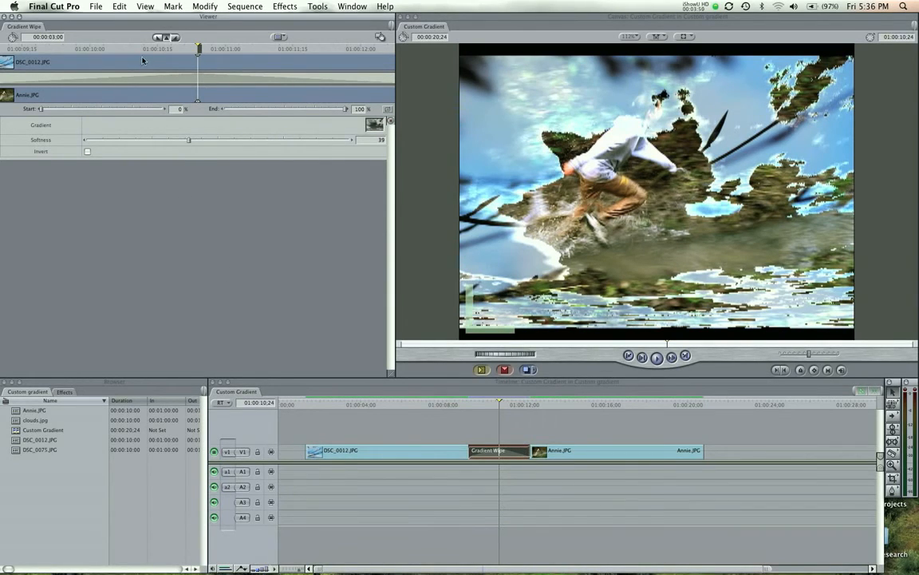
{"action": "left_click", "coordinate": [467, 404]}
{"action": "key", "text": "space"}
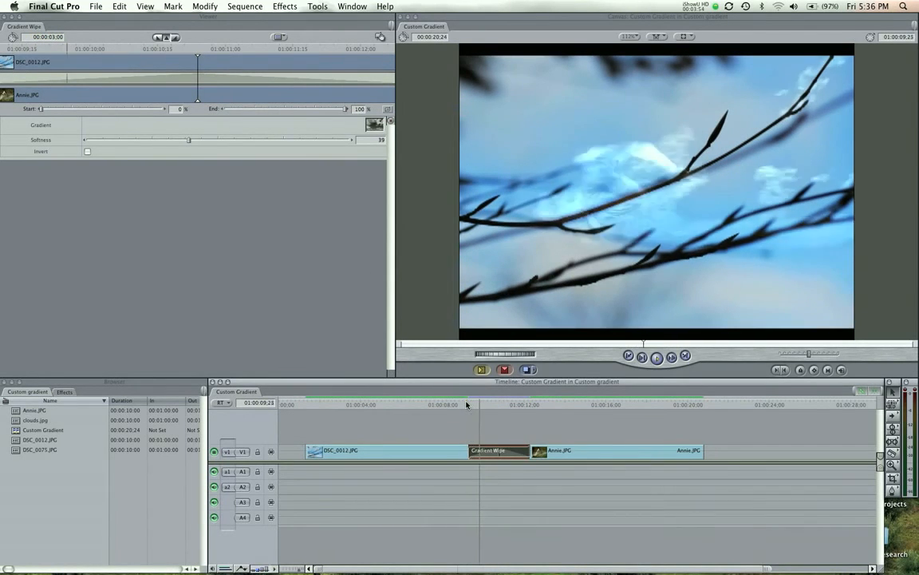